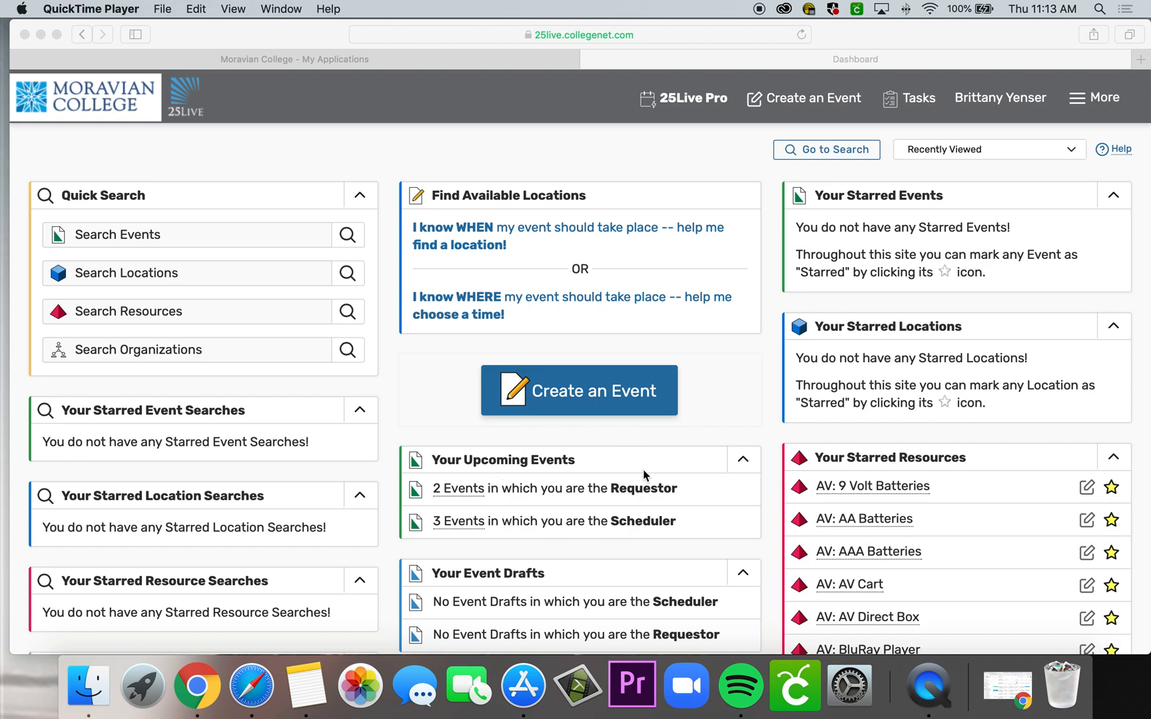
Open the TEST meeting from the list of upcoming events you are scheduling and start editing it
scroll(644, 474, down, 2)
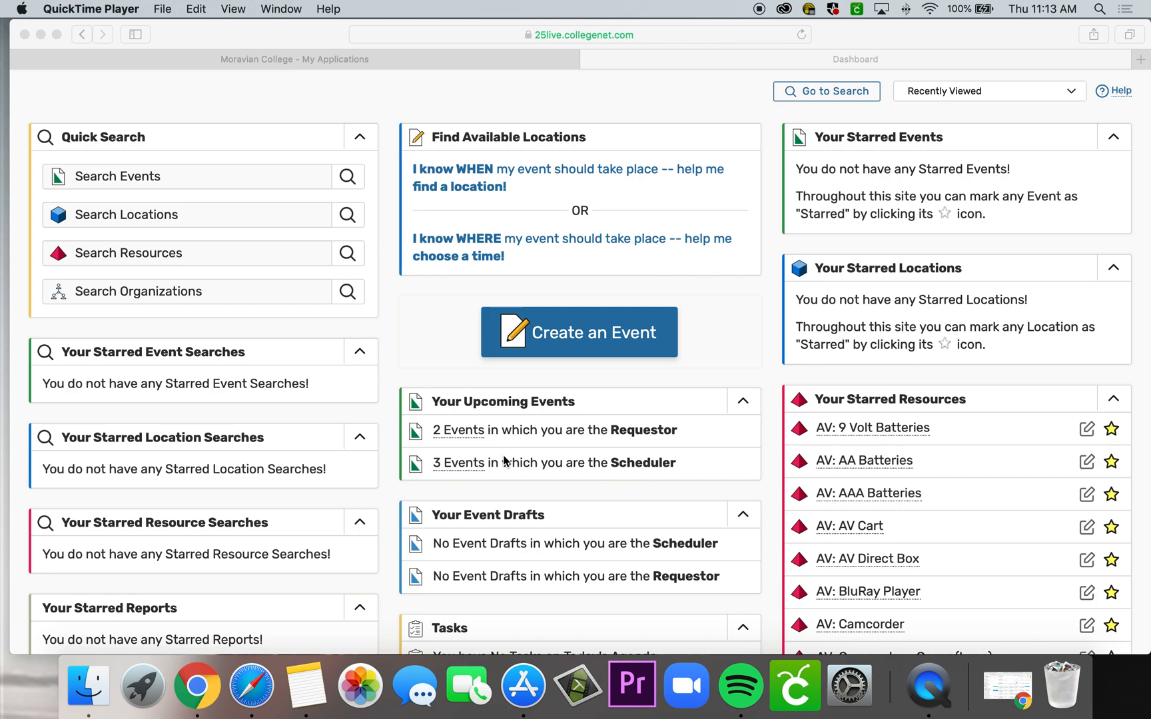
click(471, 469)
click(459, 466)
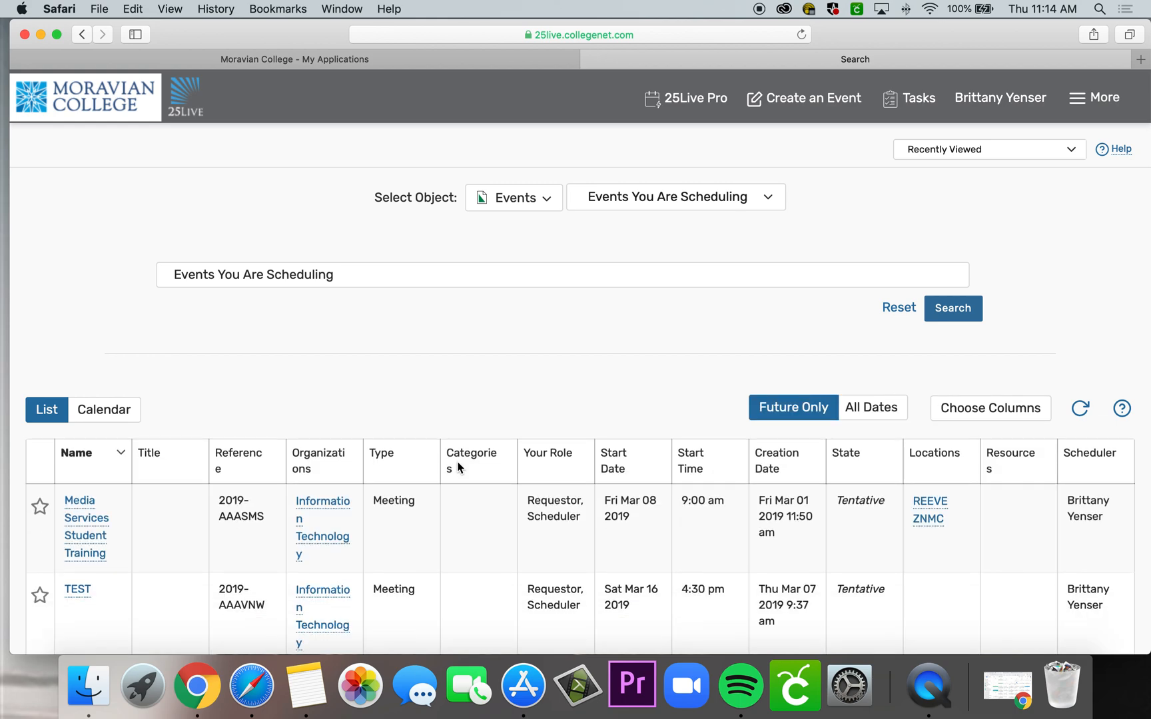
scroll(458, 469, down, 5)
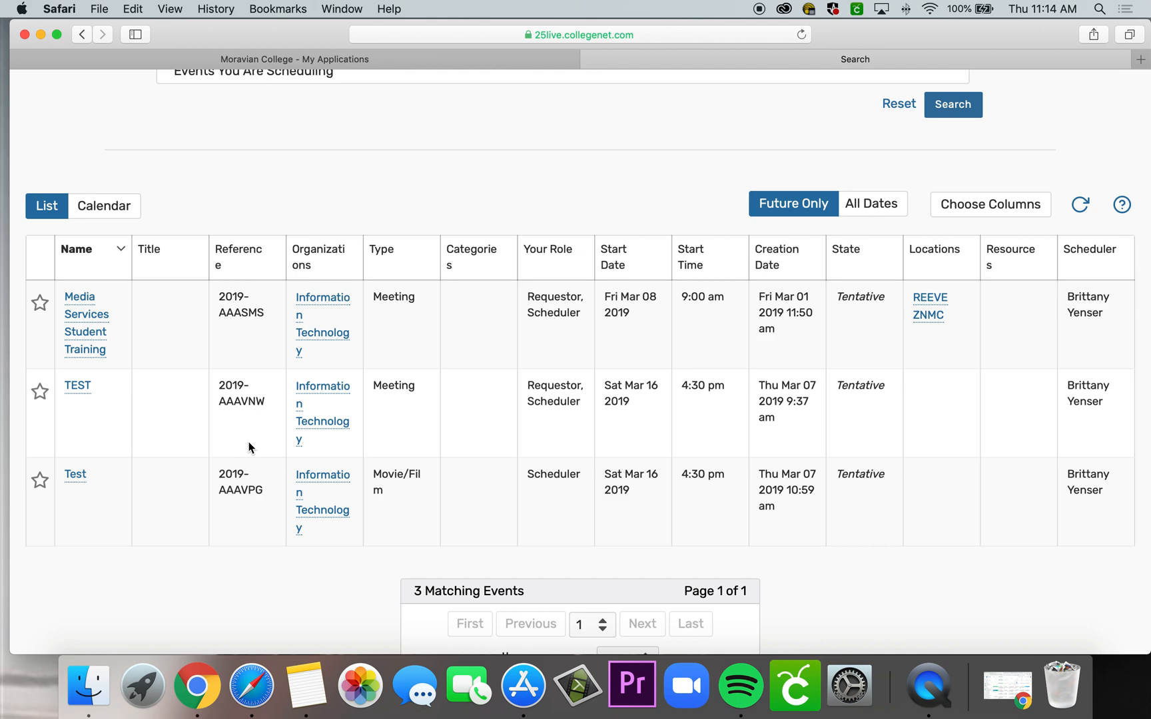
click(77, 387)
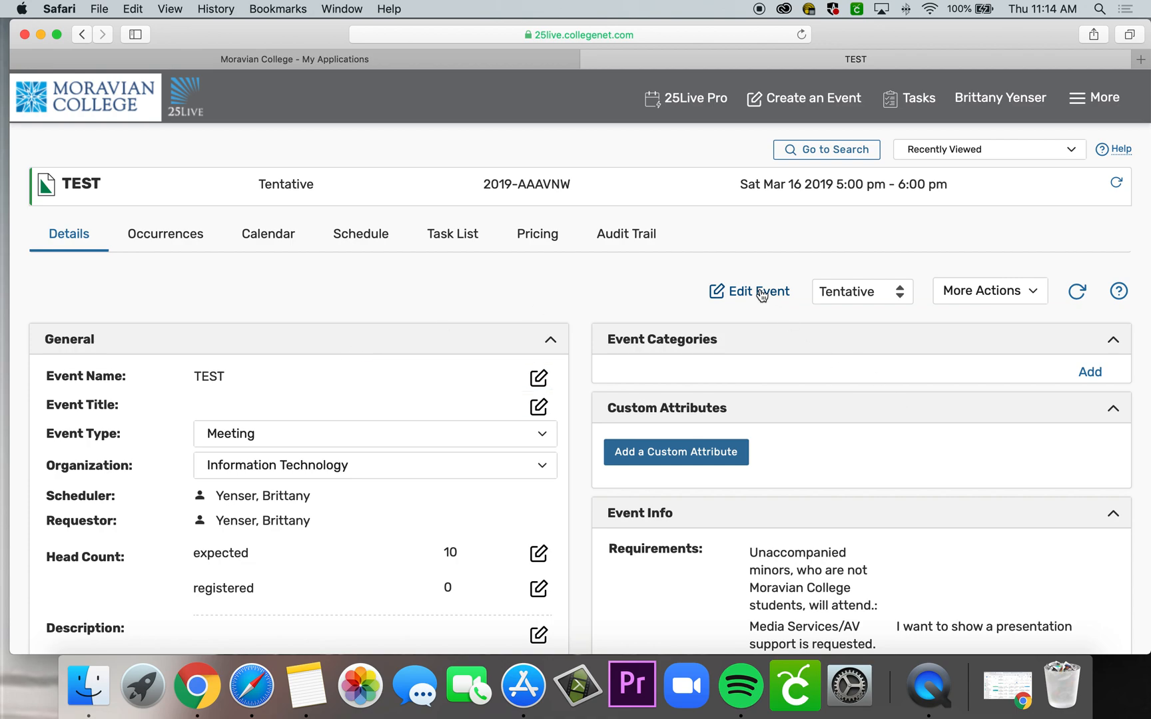
click(982, 296)
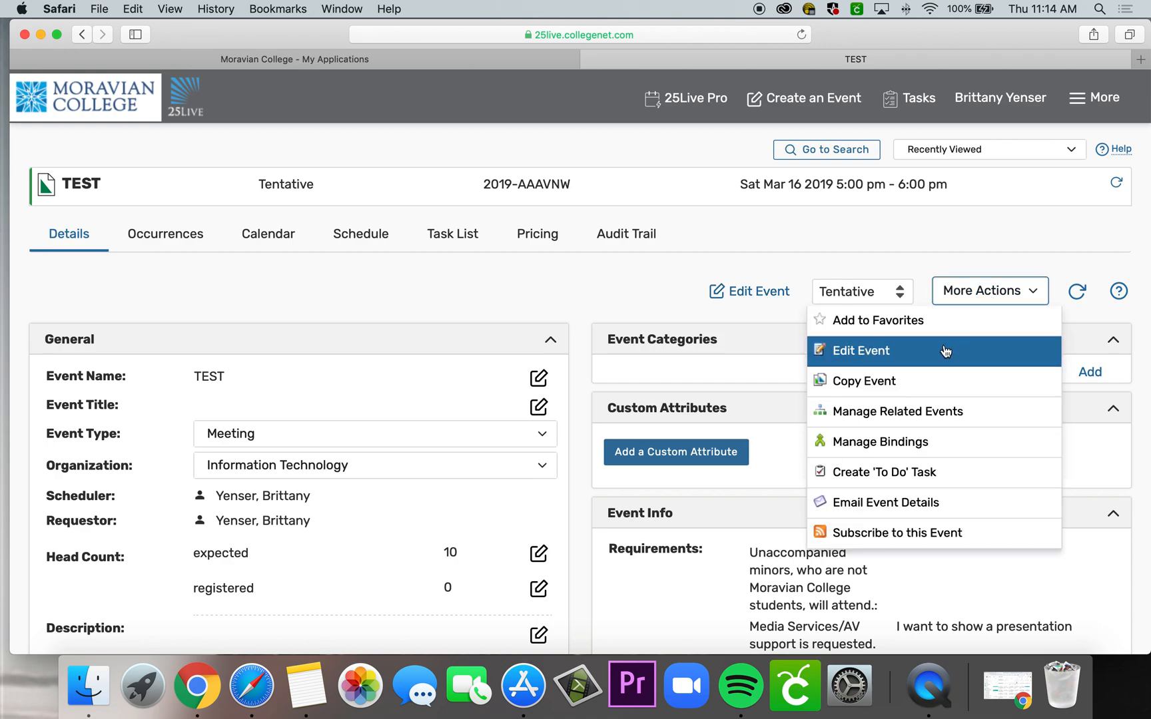
click(764, 293)
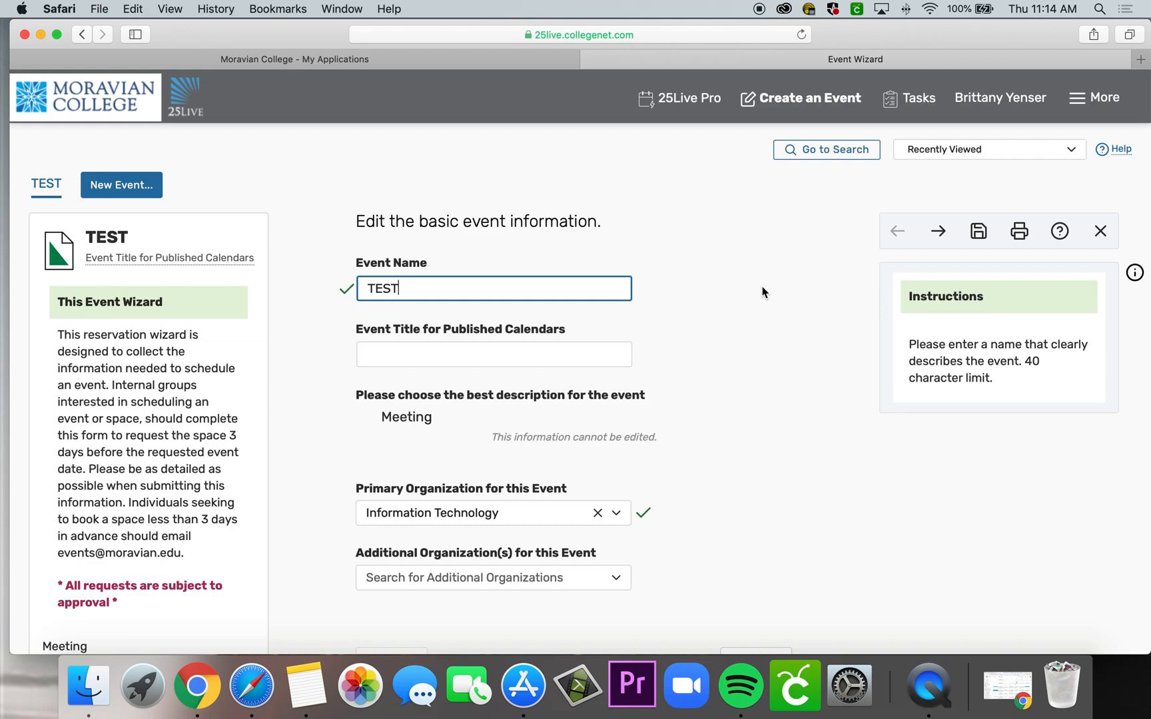
Advance through the event wizard to the contacts page without altering the basic information, attendance, dates, locations, resources or attached files
scroll(764, 293, down, 5)
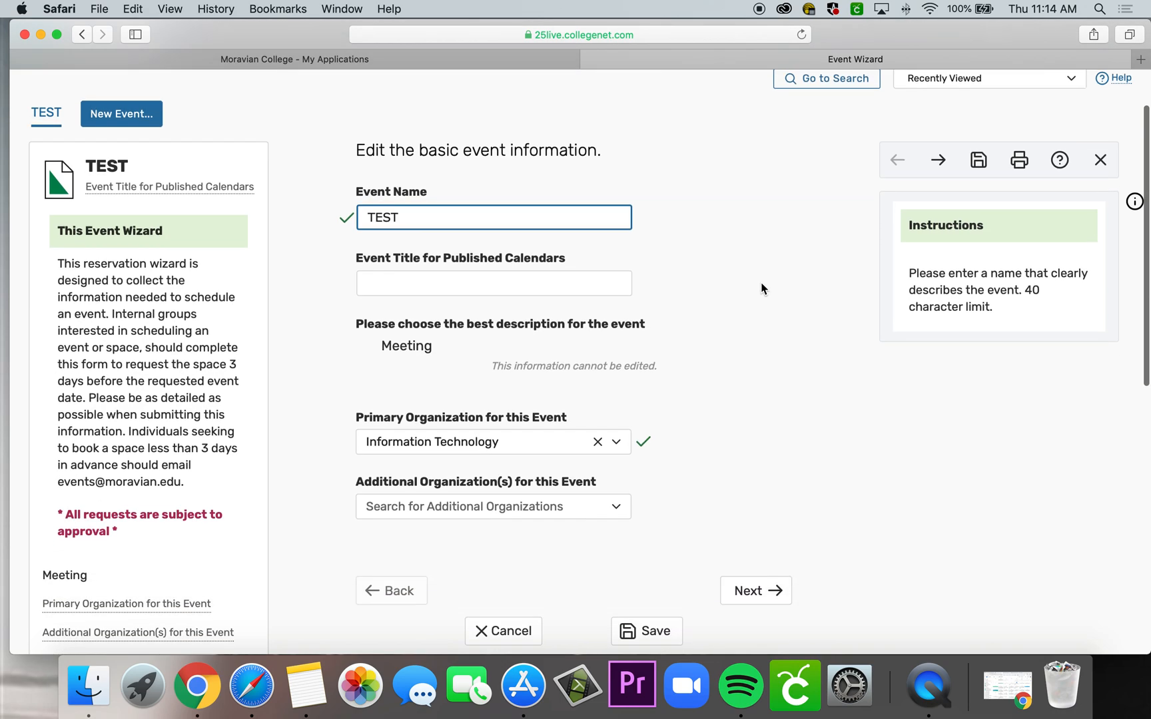
click(756, 479)
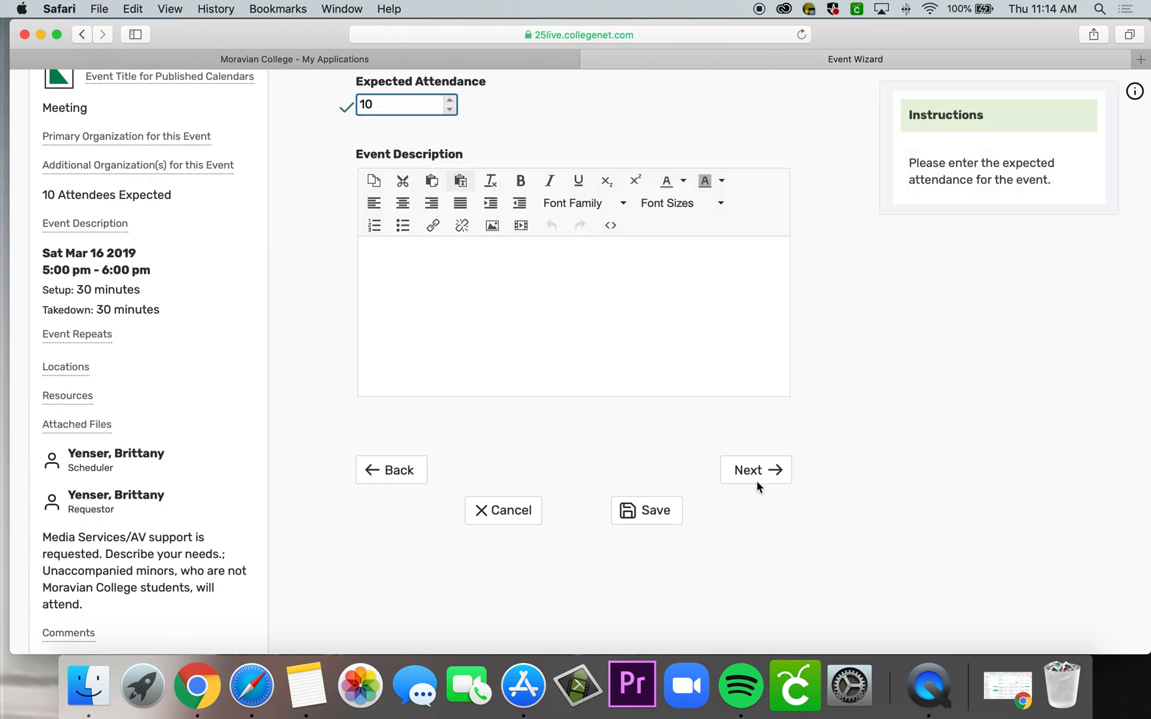
click(764, 470)
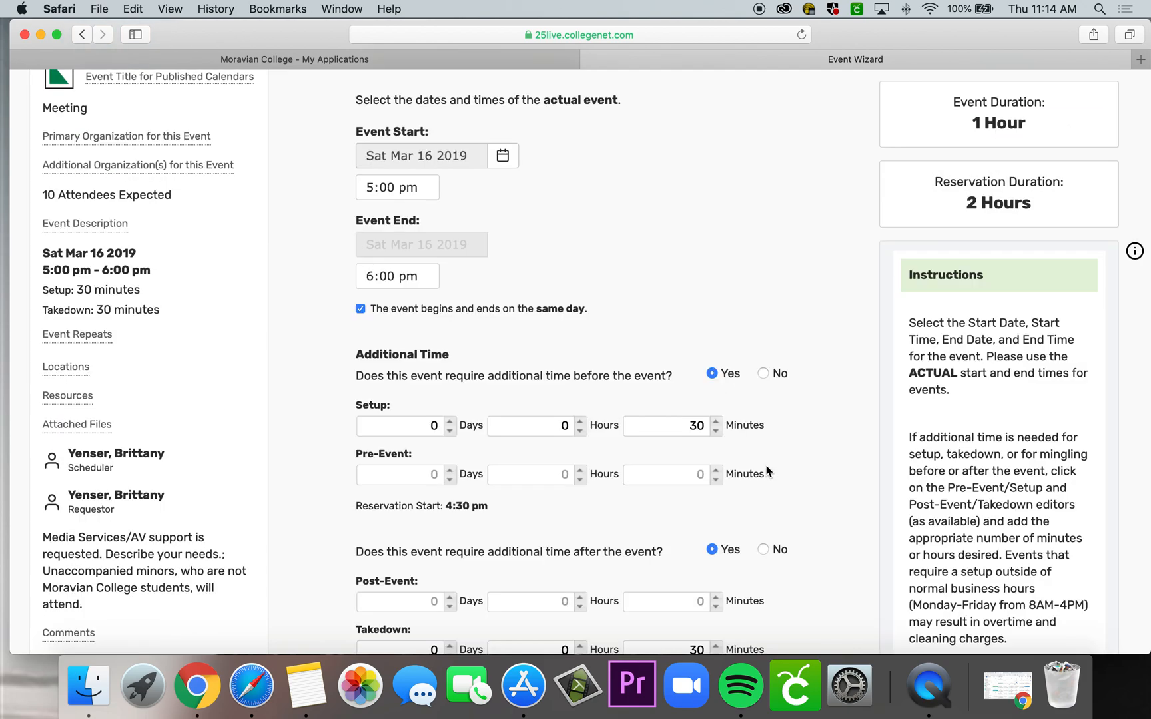
scroll(766, 470, down, 5)
click(755, 581)
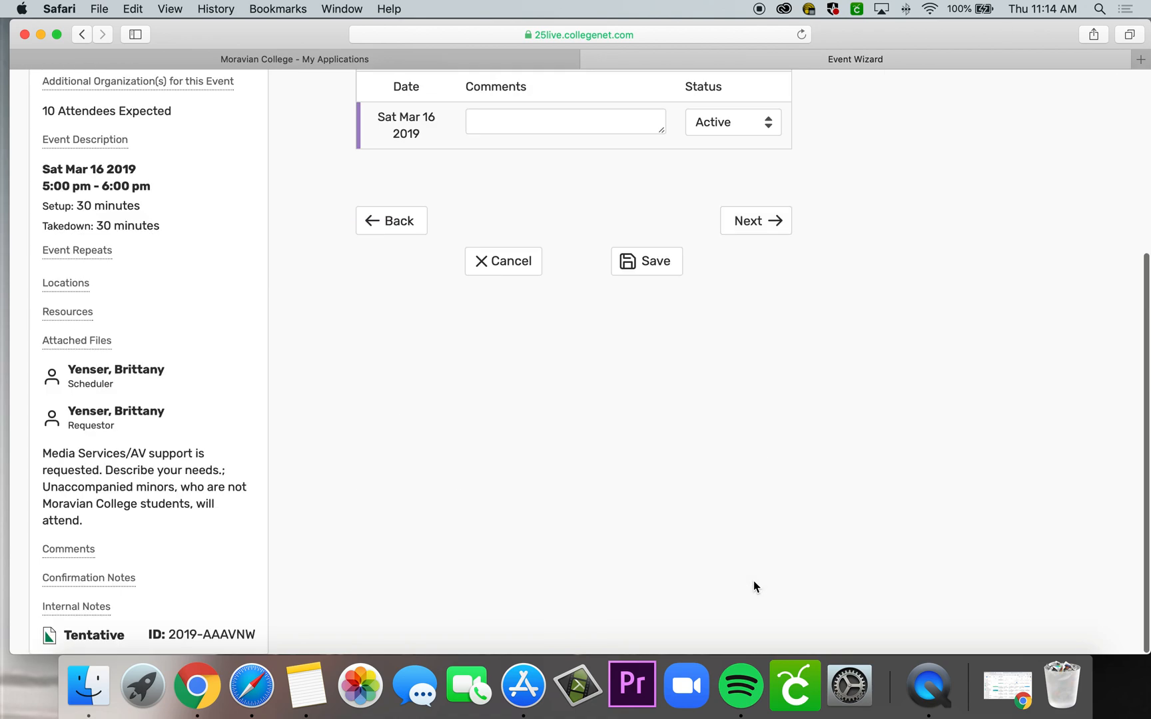
click(776, 365)
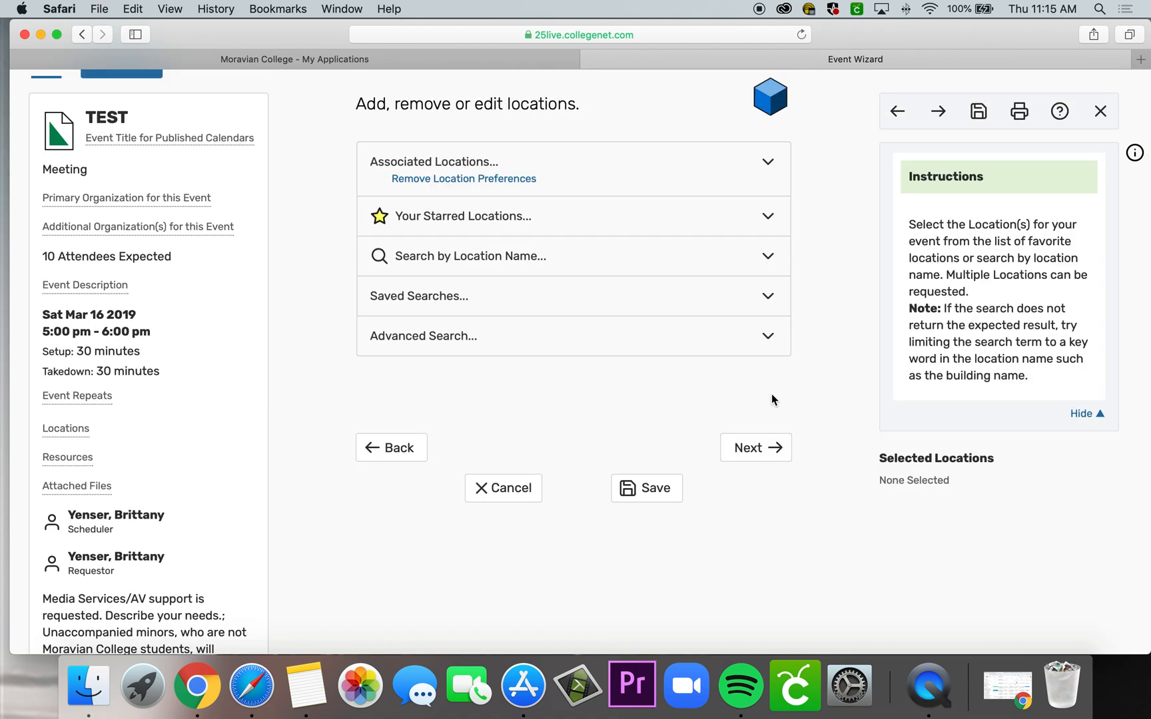
click(747, 529)
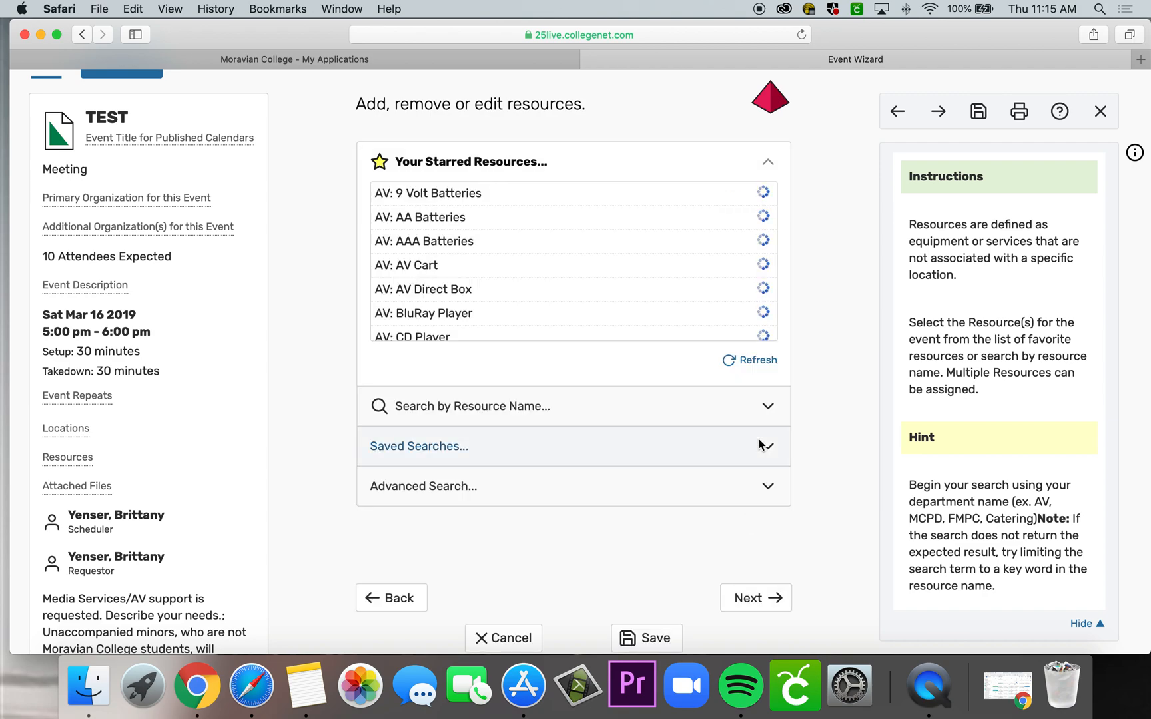
click(745, 597)
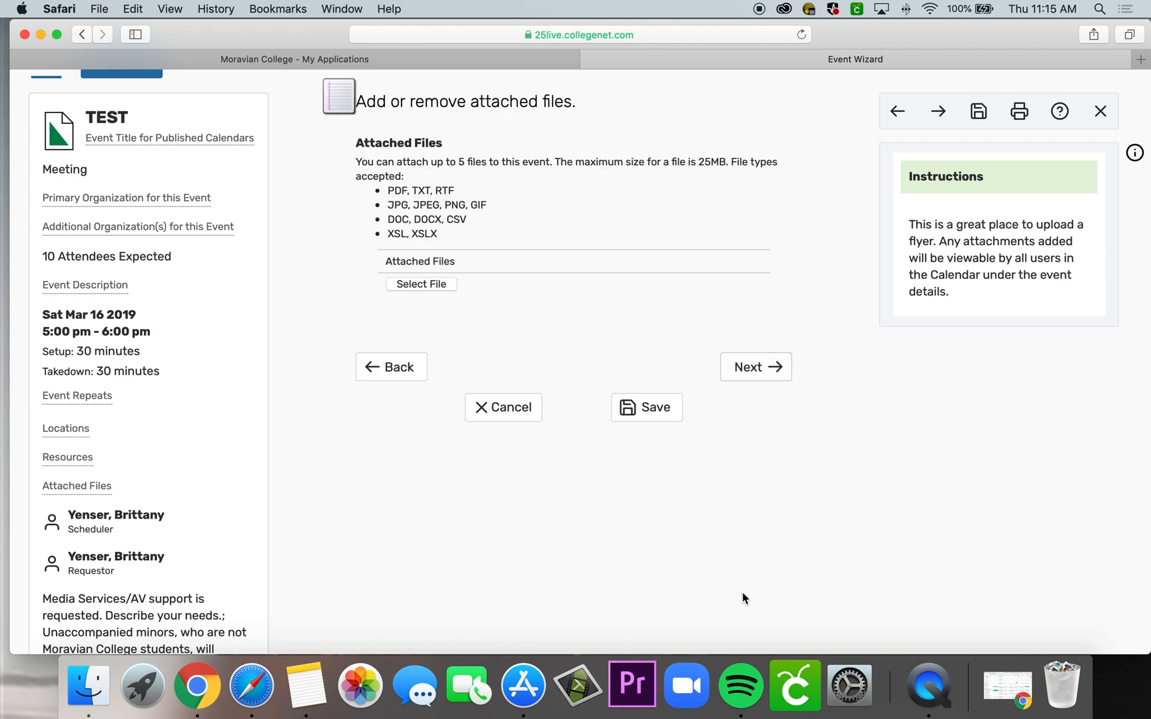
click(774, 368)
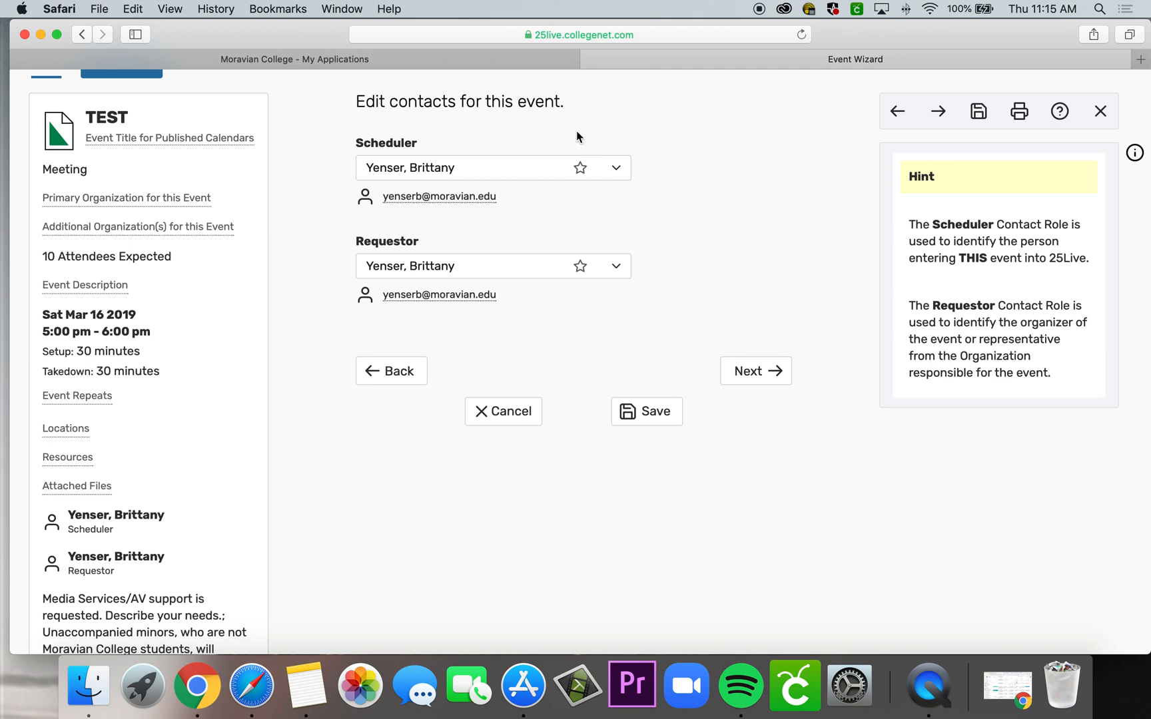
Replace the event's requestor by searching the contacts for the new person's surname and selecting that person
click(617, 269)
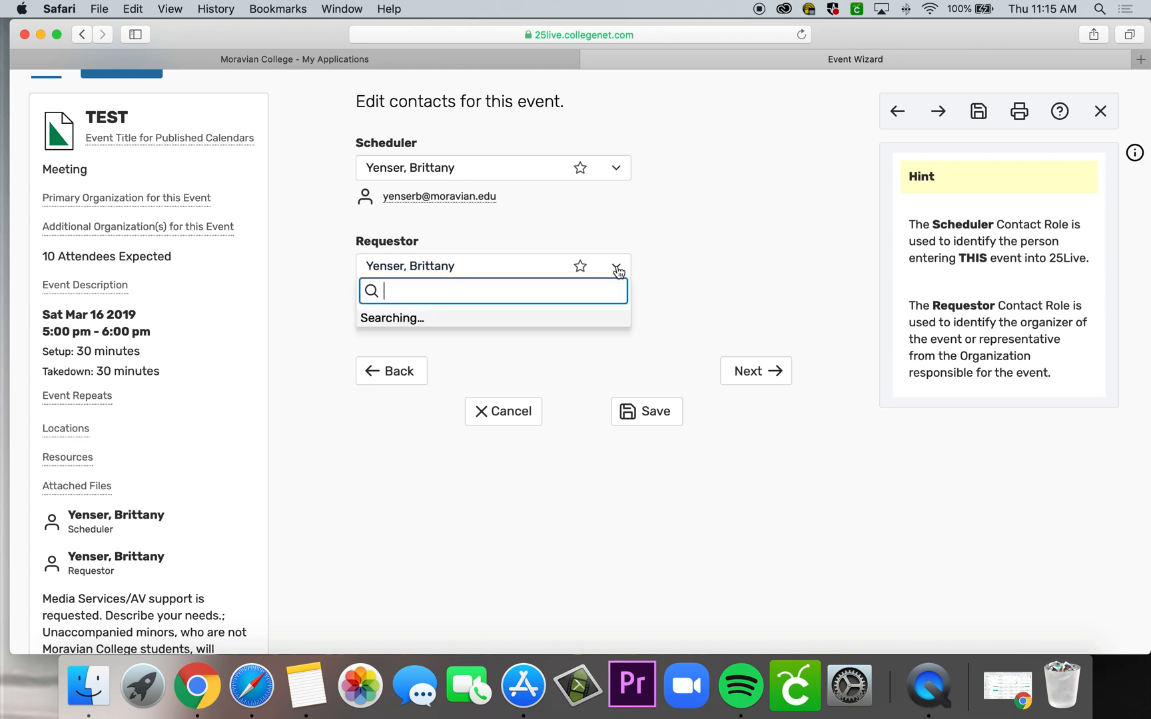
text(unders)
key(BackSpace)
text(wood)
key(Return)
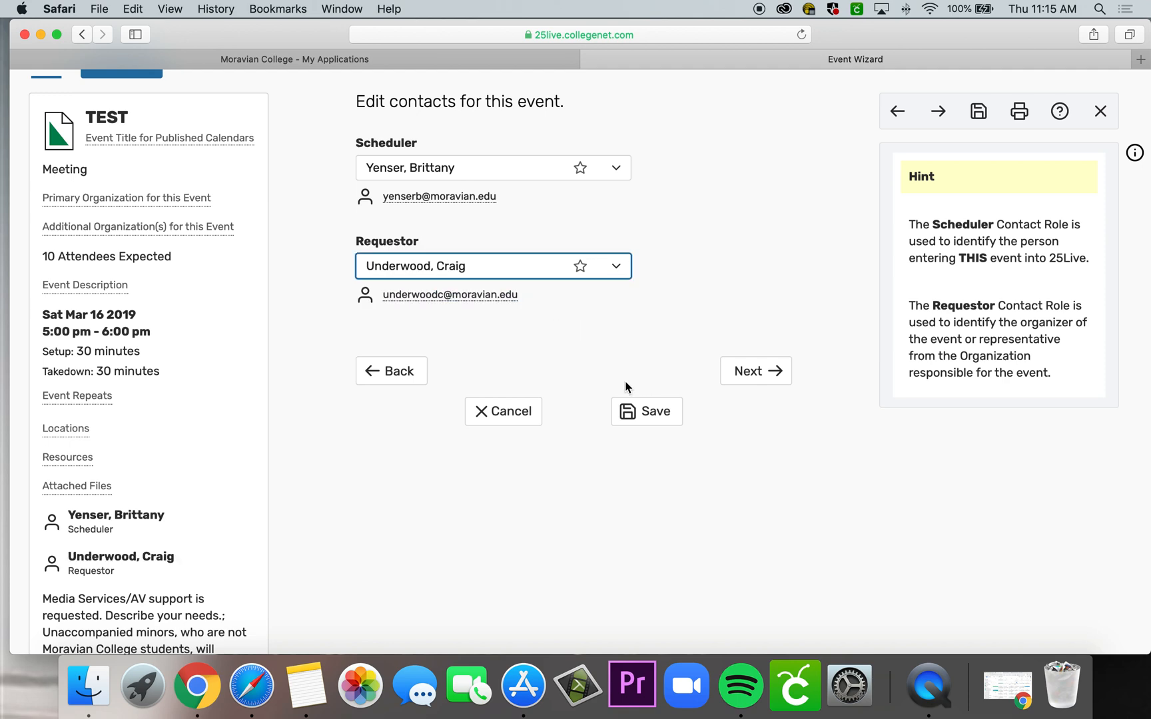
Continue to the event requirements and deselect the one for unaccompanied minors who are not Moravian College students
click(760, 374)
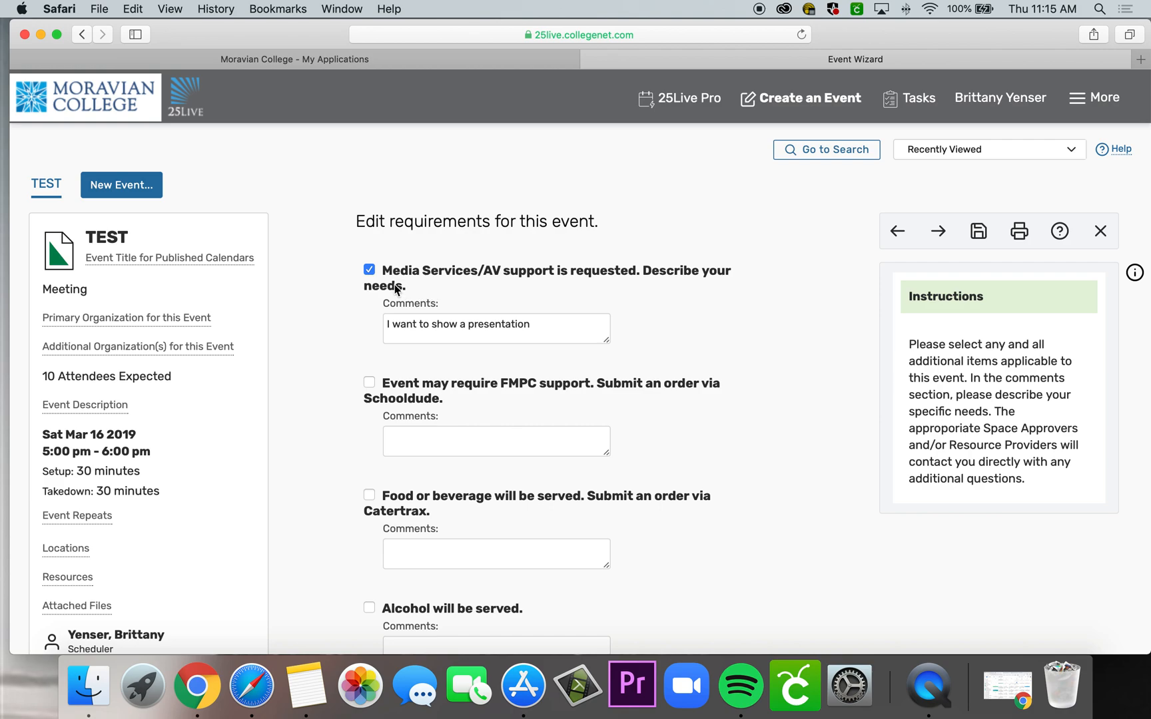
scroll(378, 330, down, 8)
scroll(378, 329, down, 2)
click(369, 333)
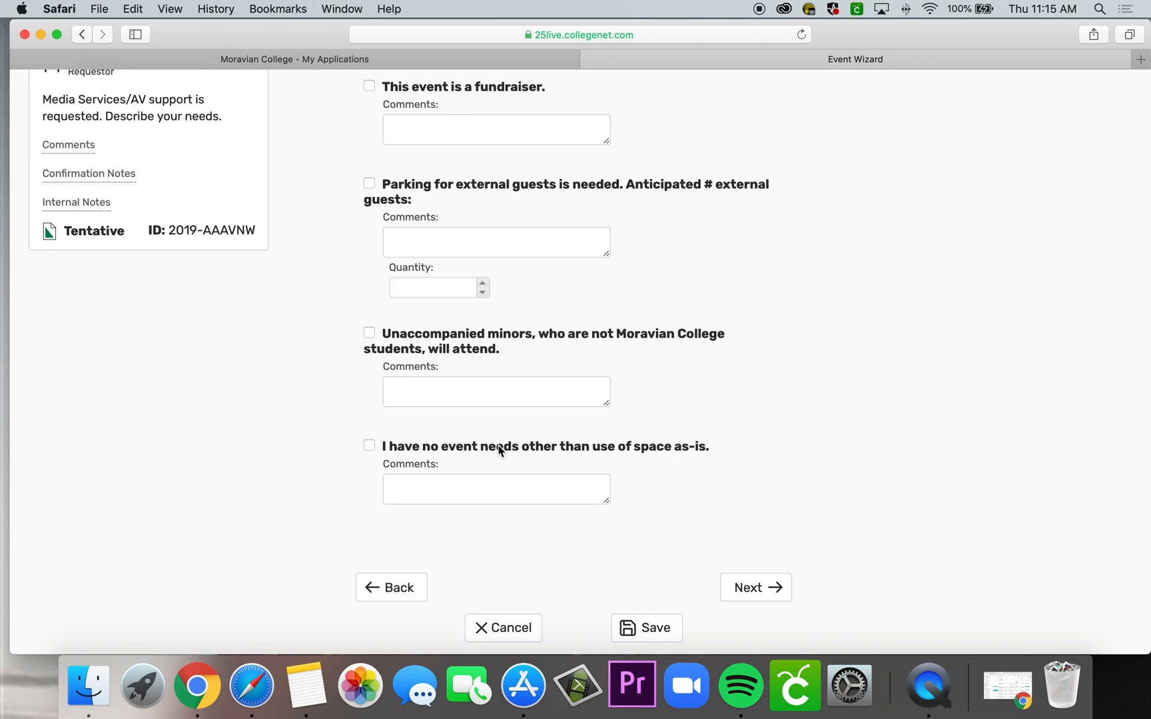
Deselect and reselect the Media Services/AV support requirement, and place the cursor in its comments
scroll(727, 276, up, 3)
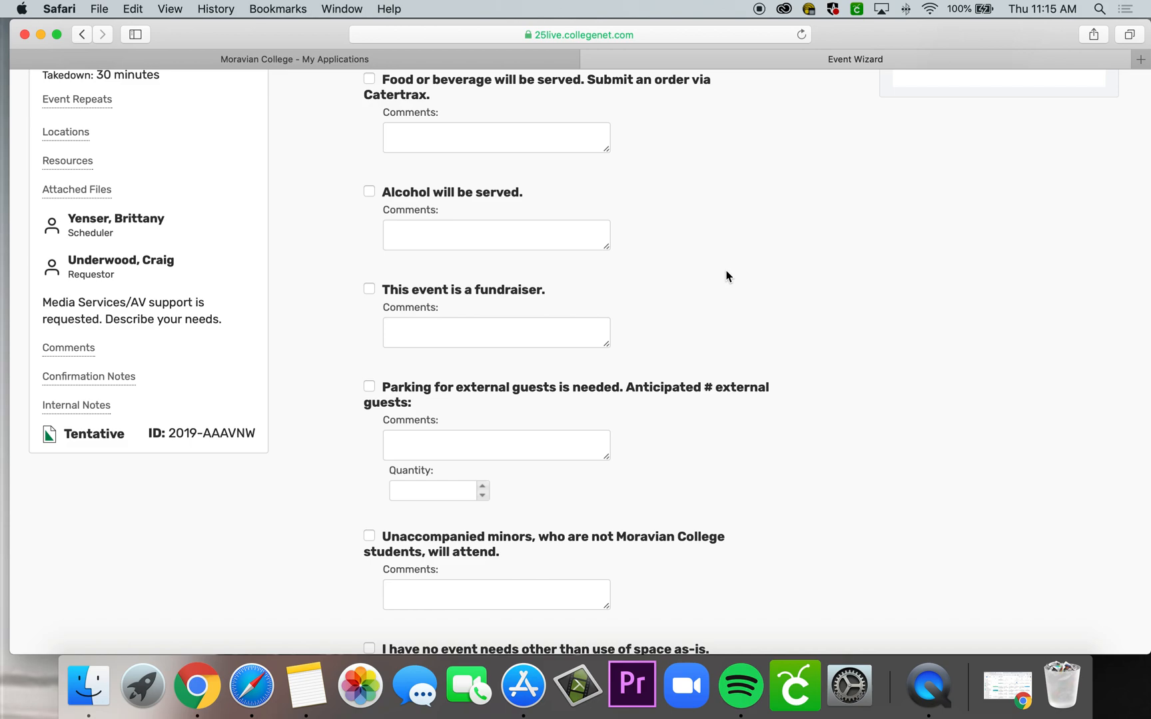
scroll(727, 275, up, 3)
scroll(728, 276, up, 3)
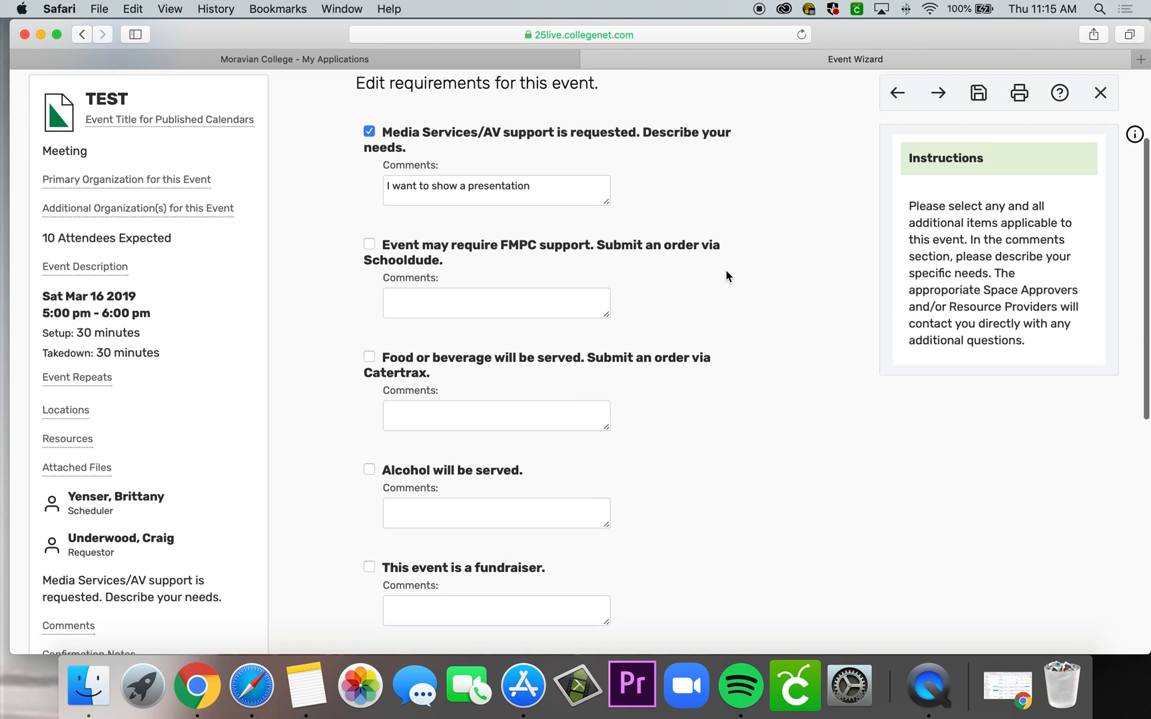
scroll(661, 200, up, 2)
click(369, 222)
click(369, 222)
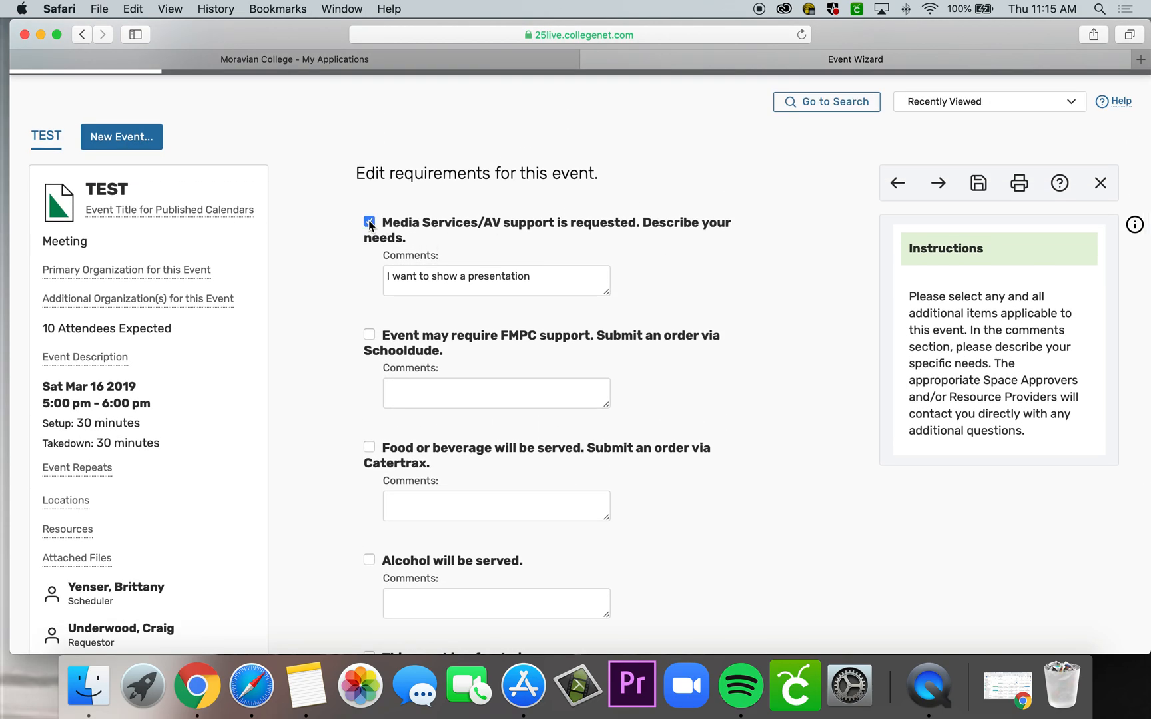
click(546, 283)
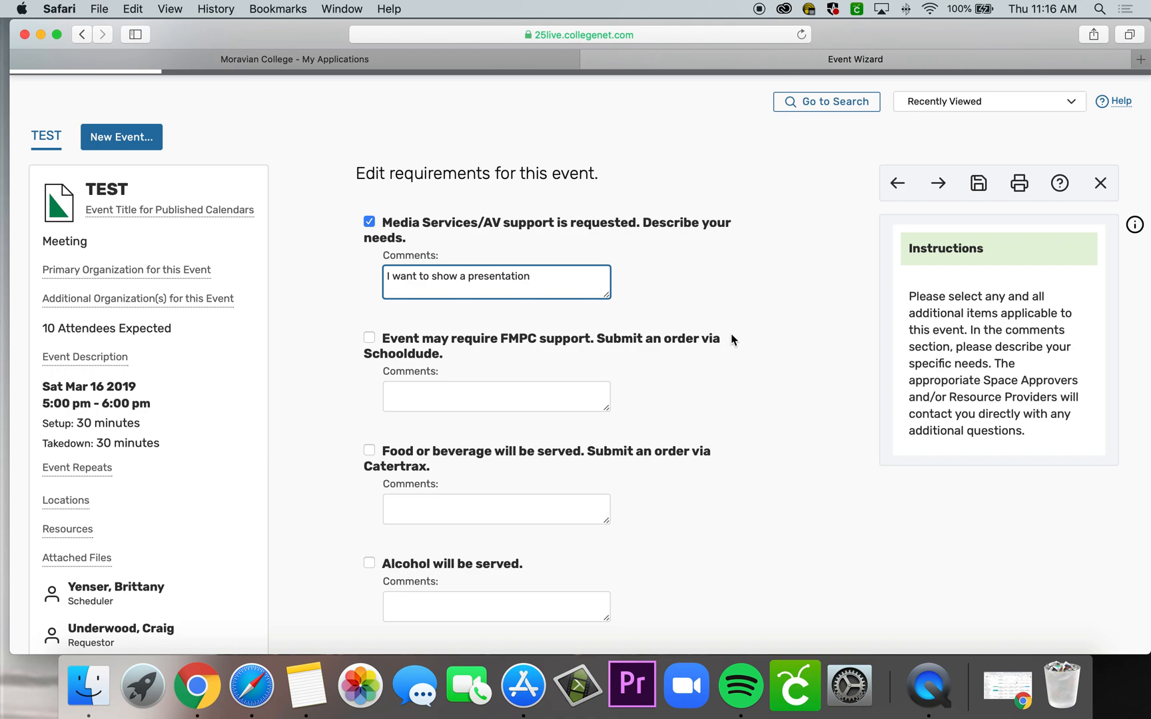
Save the edited event to submit the change request, and view the submission message
scroll(732, 336, down, 10)
scroll(733, 338, down, 3)
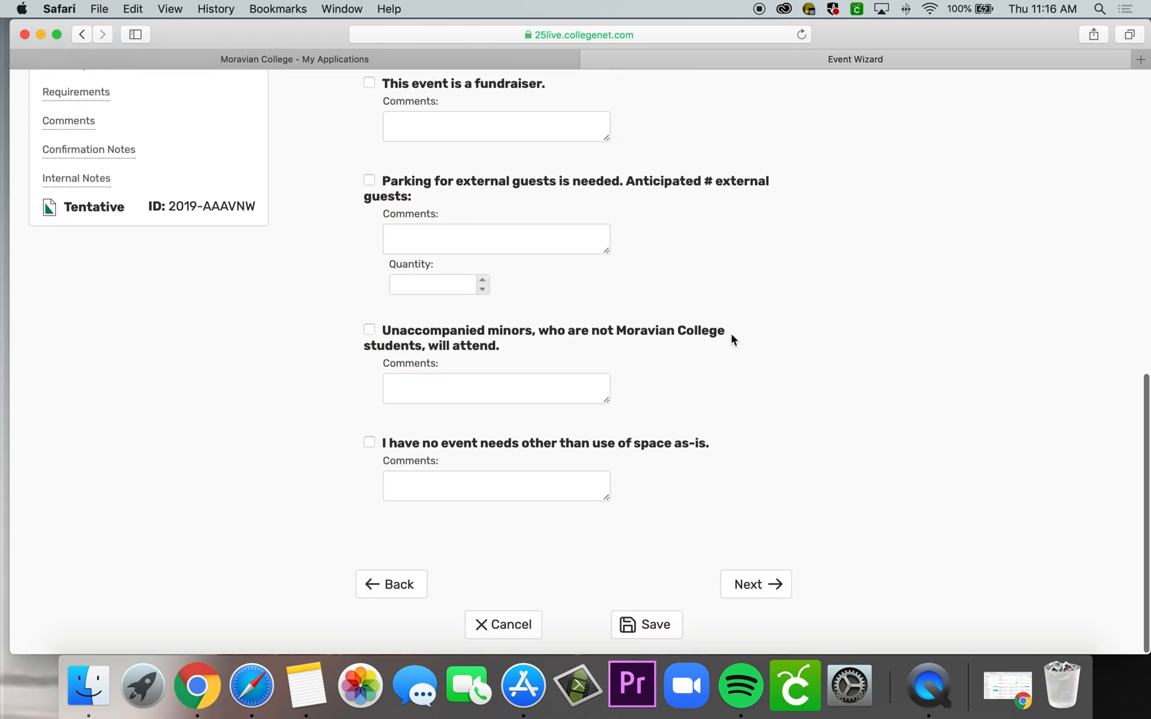
click(655, 630)
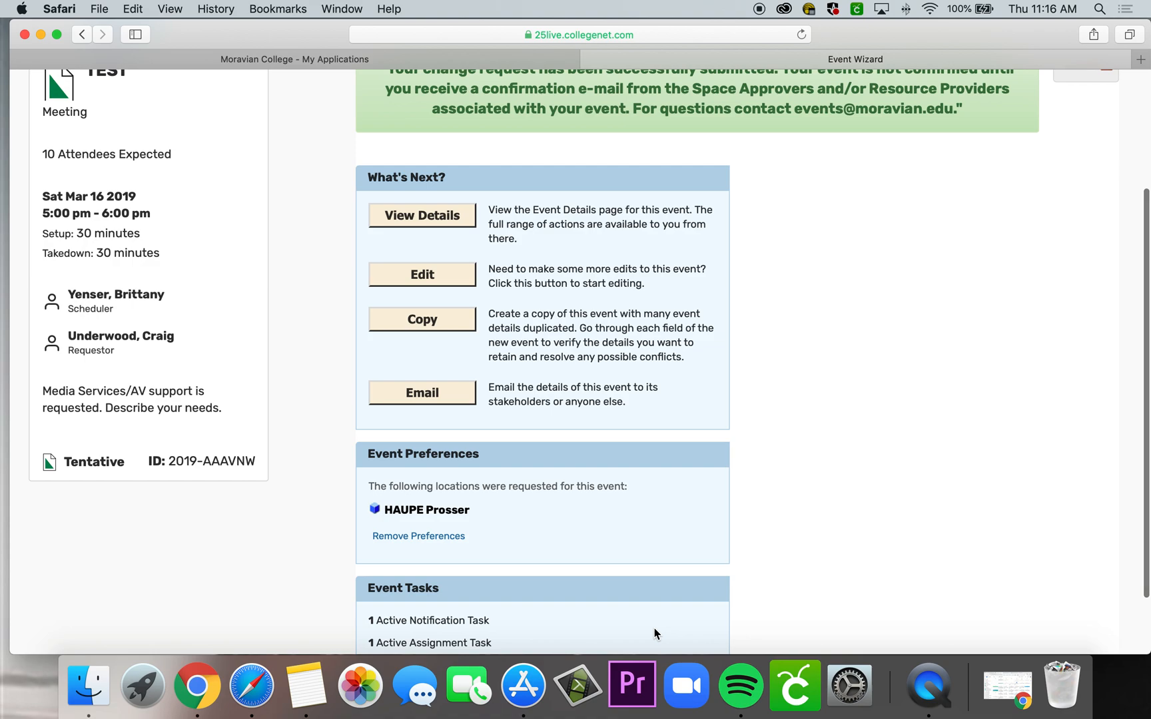
scroll(765, 503, up, 3)
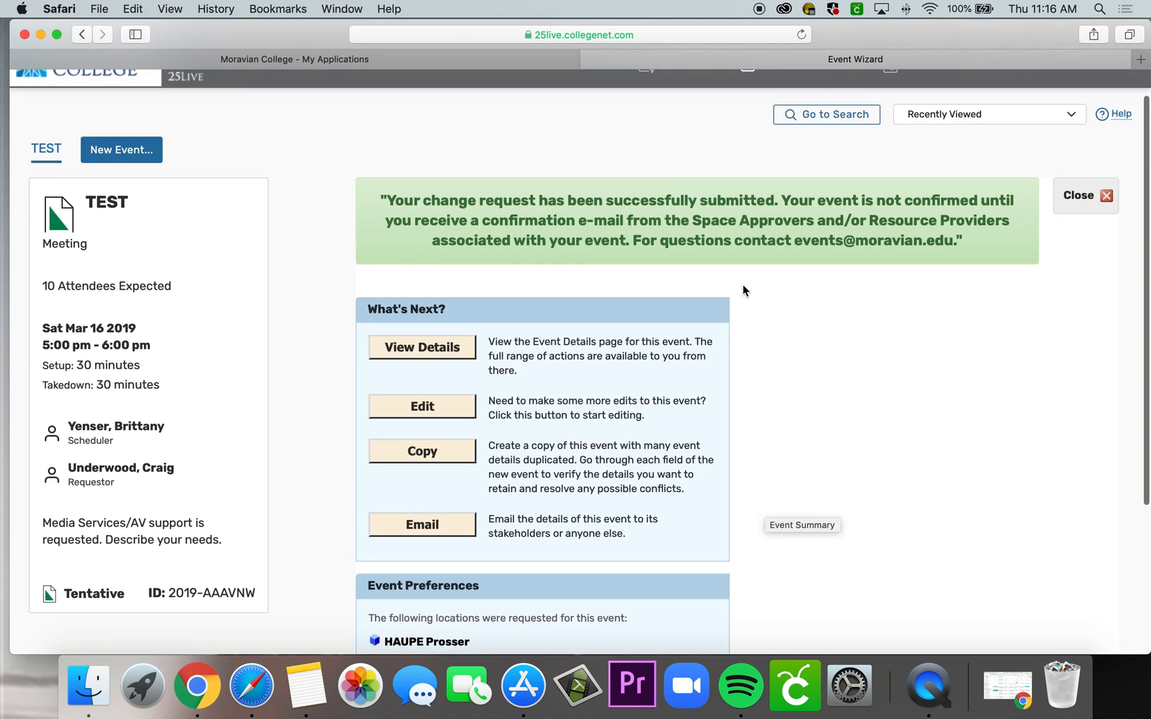